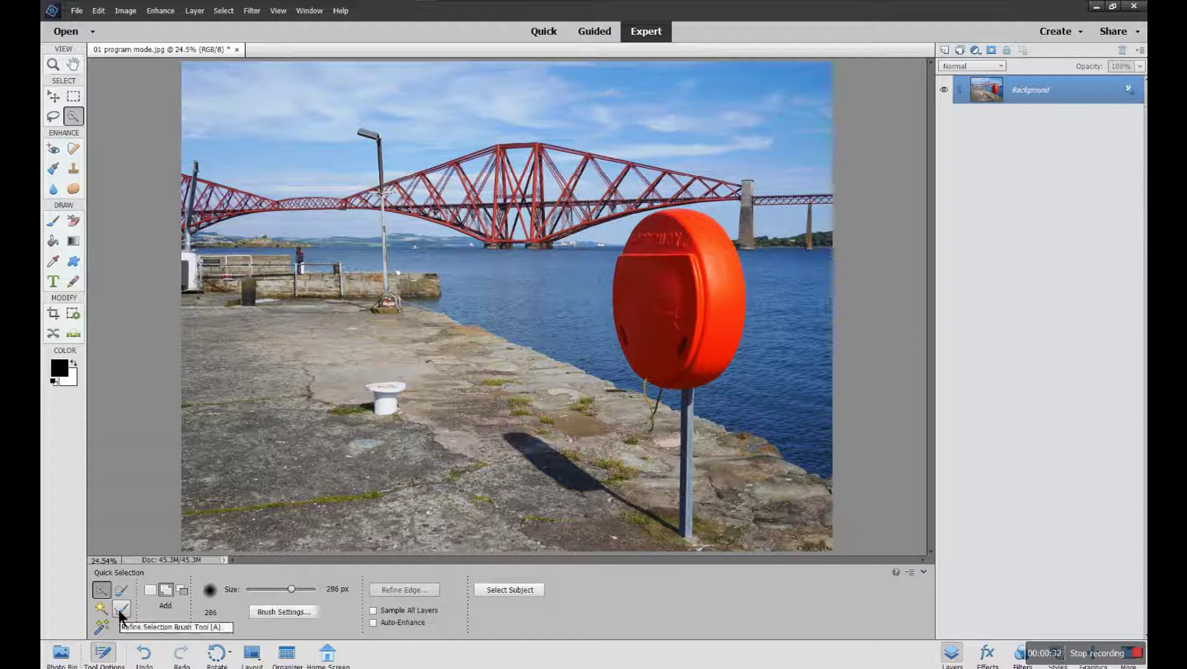
Paint a selection over the red lifebuoy housing and the surrounding water with the Refine Selection Brush in Add mode.
{"action": "left_click", "coordinate": [119, 608]}
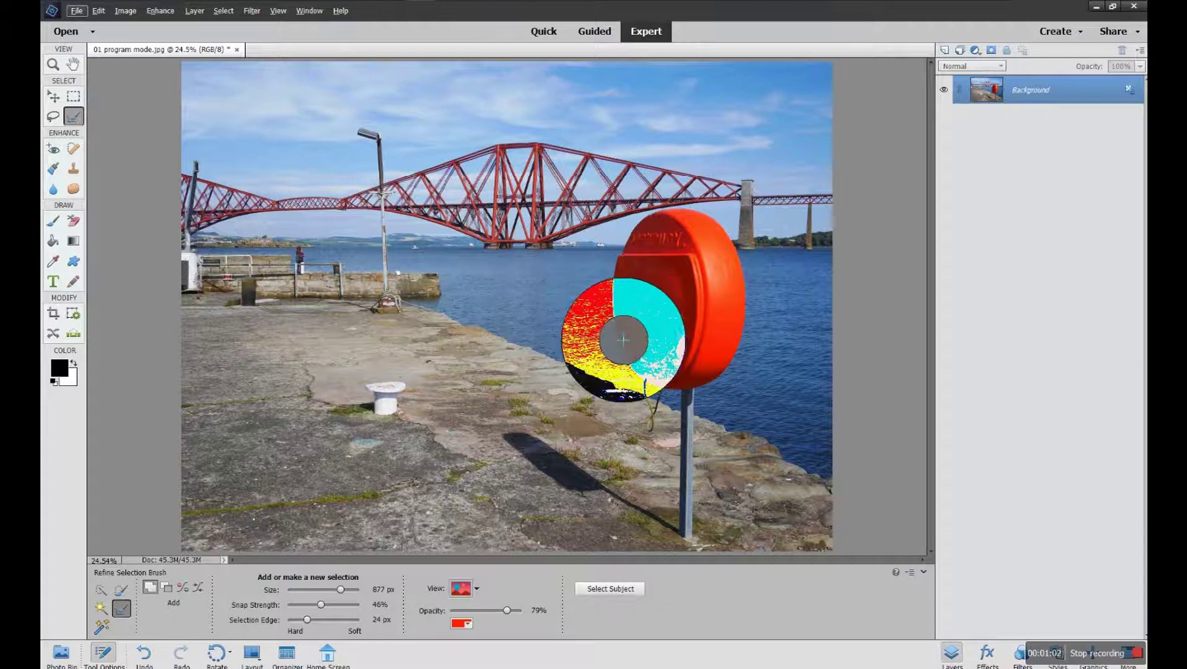
{"action": "key", "text": "alt"}
{"action": "mouse_move", "coordinate": [720, 333]}
{"action": "left_mouse_down"}
{"action": "mouse_move", "coordinate": [702, 367]}
{"action": "mouse_move", "coordinate": [742, 378]}
{"action": "mouse_move", "coordinate": [759, 330]}
{"action": "mouse_move", "coordinate": [740, 316]}
{"action": "mouse_move", "coordinate": [725, 319]}
{"action": "mouse_move", "coordinate": [737, 361]}
{"action": "left_mouse_up"}
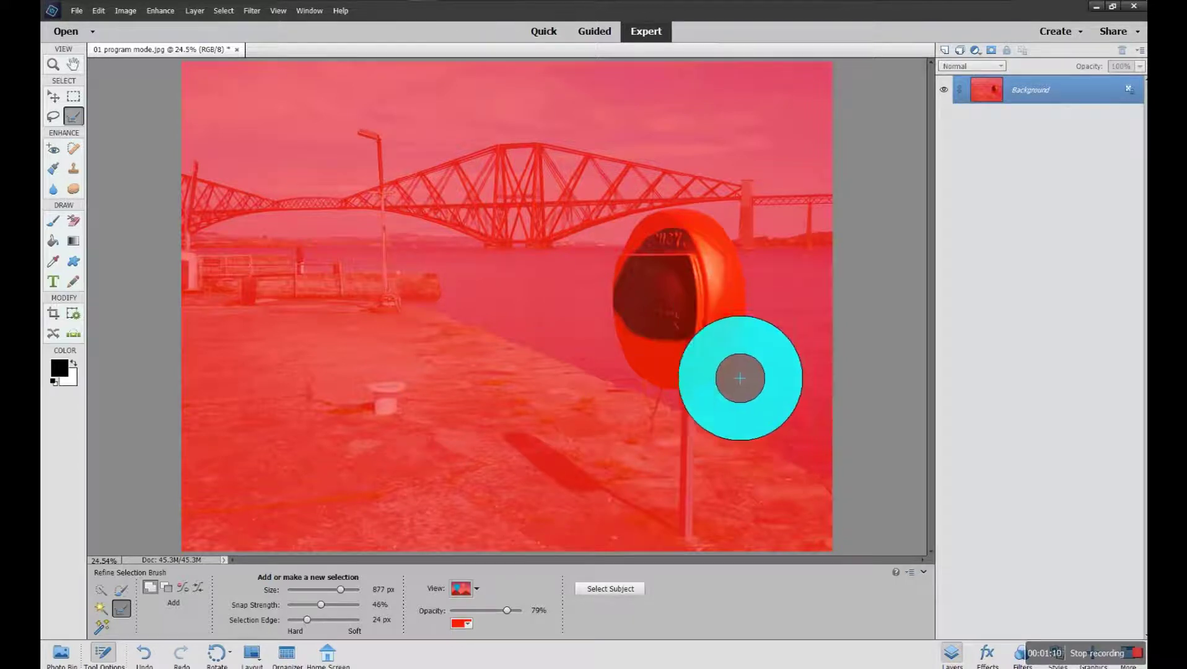
{"action": "mouse_move", "coordinate": [710, 355]}
{"action": "left_mouse_down"}
{"action": "mouse_move", "coordinate": [646, 338]}
{"action": "mouse_move", "coordinate": [620, 353]}
{"action": "mouse_move", "coordinate": [674, 379]}
{"action": "mouse_move", "coordinate": [667, 349]}
{"action": "mouse_move", "coordinate": [634, 396]}
{"action": "mouse_move", "coordinate": [696, 325]}
{"action": "mouse_move", "coordinate": [679, 299]}
{"action": "mouse_move", "coordinate": [640, 305]}
{"action": "mouse_move", "coordinate": [621, 330]}
{"action": "mouse_move", "coordinate": [658, 290]}
{"action": "mouse_move", "coordinate": [698, 289]}
{"action": "mouse_move", "coordinate": [697, 280]}
{"action": "mouse_move", "coordinate": [739, 286]}
{"action": "left_mouse_up"}
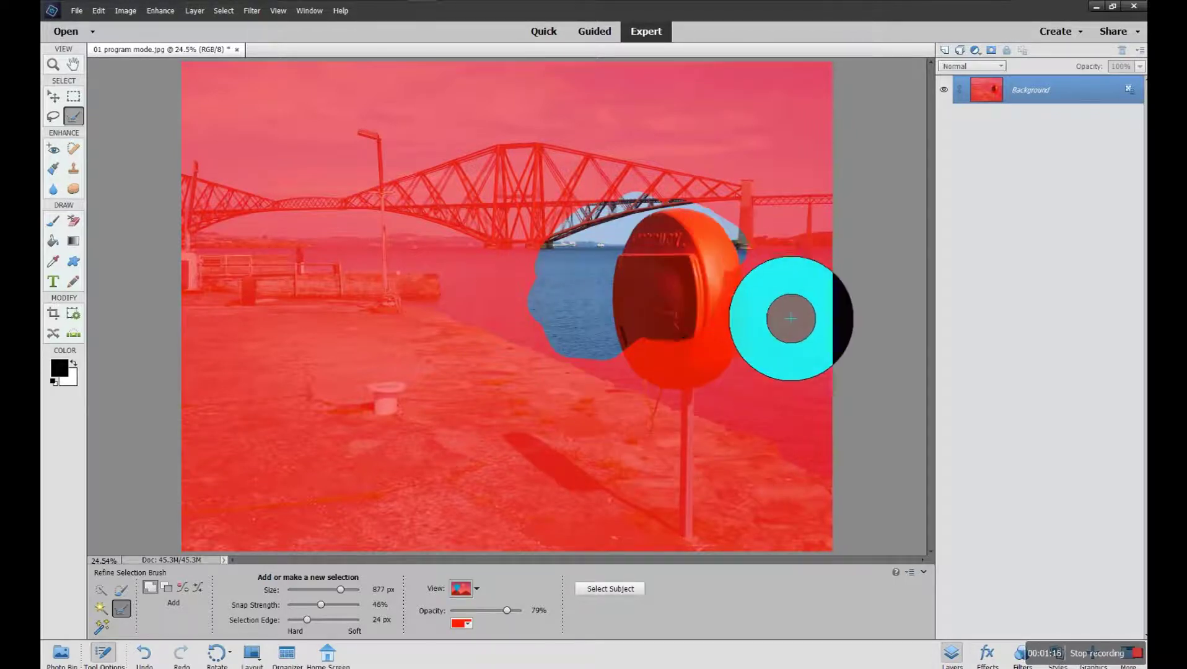
{"action": "mouse_move", "coordinate": [793, 411]}
{"action": "left_mouse_down"}
{"action": "mouse_move", "coordinate": [772, 422]}
{"action": "mouse_move", "coordinate": [760, 386]}
{"action": "mouse_move", "coordinate": [680, 410]}
{"action": "mouse_move", "coordinate": [693, 424]}
{"action": "mouse_move", "coordinate": [768, 427]}
{"action": "mouse_move", "coordinate": [755, 450]}
{"action": "left_mouse_up"}
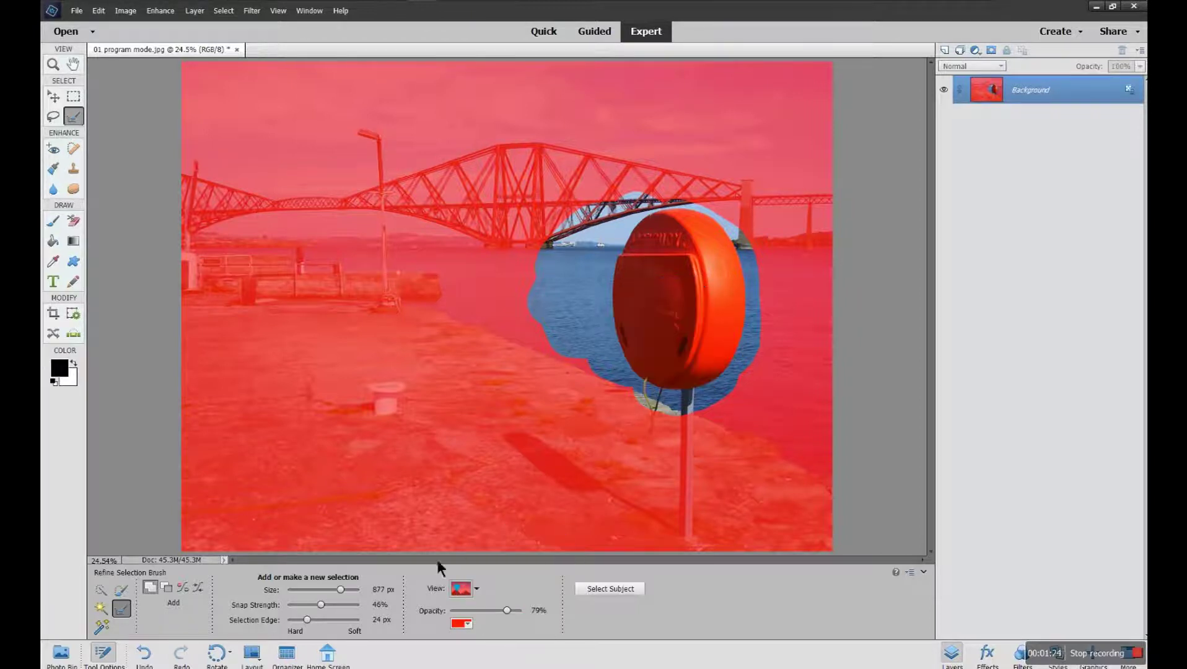
Reduce the Refine Selection Brush size to 300 px.
{"action": "left_click_drag", "start_coordinate": [334, 591], "coordinate": [314, 590]}
{"action": "key", "text": "bracketleft"}
{"action": "key", "text": "bracketright"}
{"action": "key", "text": "bracketright"}
{"action": "key", "text": "bracketright"}
{"action": "key", "text": "bracketright"}
{"action": "key", "text": "bracketright"}
{"action": "key", "text": "bracketright"}
{"action": "key", "text": "bracketright"}
{"action": "key", "text": "bracketright"}
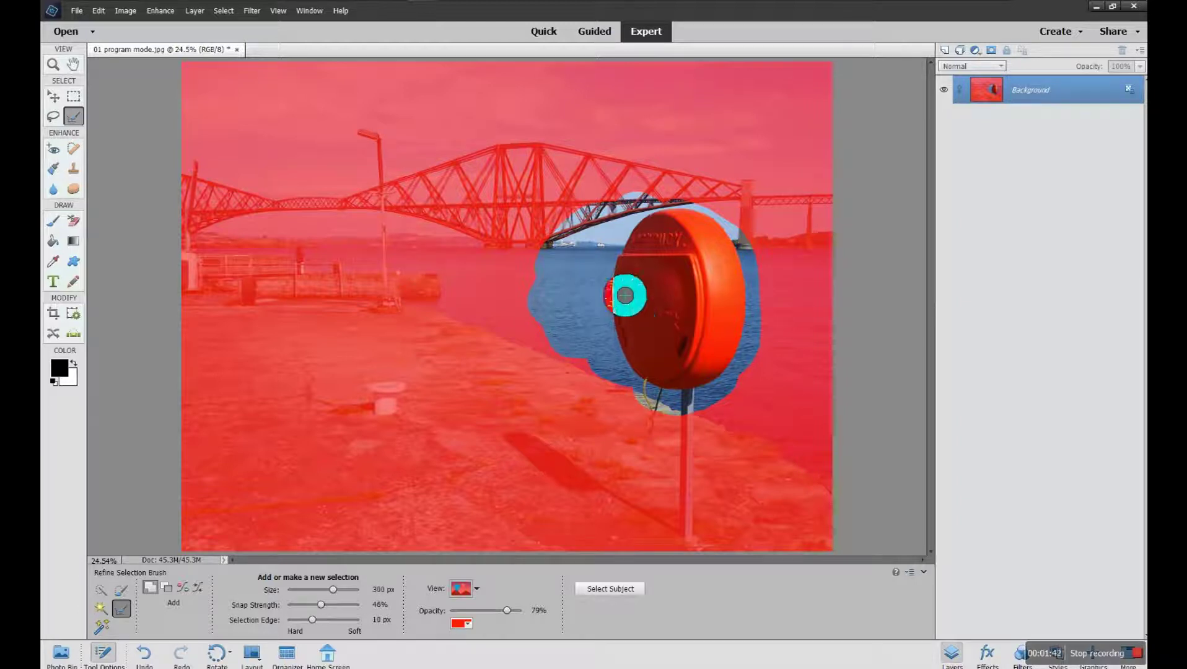
Try subtracting from the selection along the side of the lifebuoy housing that faces the quay.
{"action": "key", "text": "alt"}
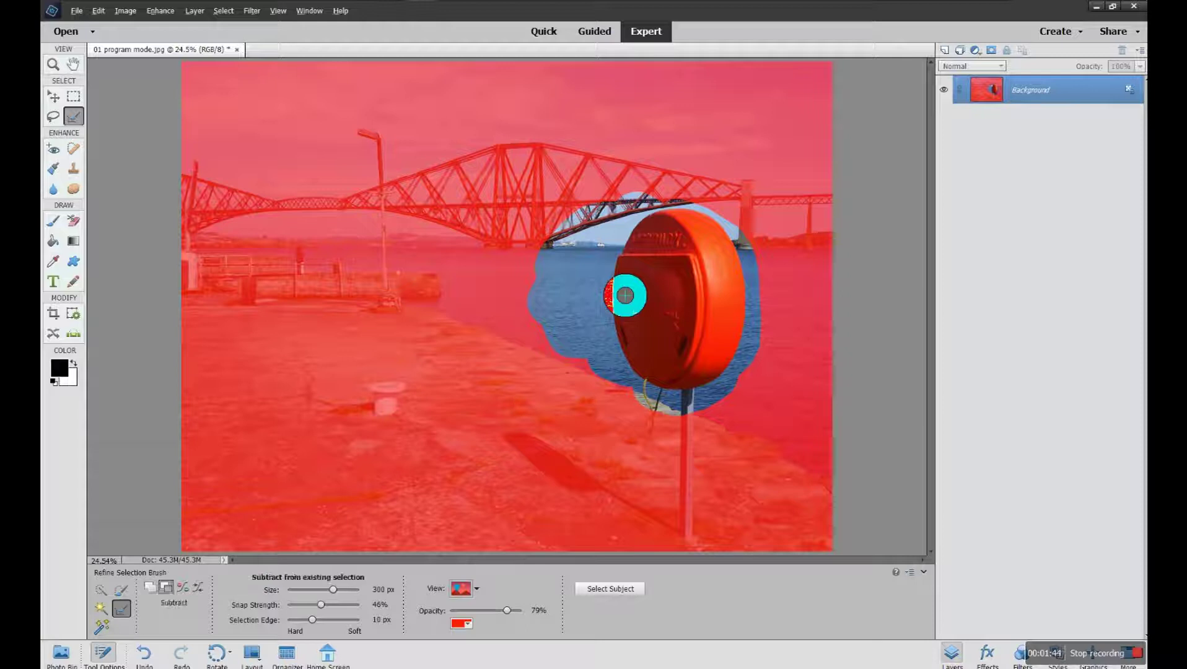
{"action": "mouse_move", "coordinate": [623, 285]}
{"action": "left_mouse_down"}
{"action": "mouse_move", "coordinate": [608, 338]}
{"action": "mouse_move", "coordinate": [621, 284]}
{"action": "mouse_move", "coordinate": [618, 335]}
{"action": "mouse_move", "coordinate": [632, 314]}
{"action": "mouse_move", "coordinate": [633, 336]}
{"action": "mouse_move", "coordinate": [640, 285]}
{"action": "mouse_move", "coordinate": [647, 326]}
{"action": "mouse_move", "coordinate": [656, 282]}
{"action": "mouse_move", "coordinate": [664, 333]}
{"action": "mouse_move", "coordinate": [670, 286]}
{"action": "mouse_move", "coordinate": [638, 278]}
{"action": "mouse_move", "coordinate": [655, 327]}
{"action": "mouse_move", "coordinate": [597, 303]}
{"action": "mouse_move", "coordinate": [614, 280]}
{"action": "mouse_move", "coordinate": [666, 287]}
{"action": "mouse_move", "coordinate": [607, 295]}
{"action": "mouse_move", "coordinate": [654, 279]}
{"action": "mouse_move", "coordinate": [607, 284]}
{"action": "mouse_move", "coordinate": [678, 294]}
{"action": "mouse_move", "coordinate": [590, 318]}
{"action": "mouse_move", "coordinate": [681, 322]}
{"action": "mouse_move", "coordinate": [613, 339]}
{"action": "mouse_move", "coordinate": [675, 331]}
{"action": "mouse_move", "coordinate": [654, 268]}
{"action": "mouse_move", "coordinate": [605, 342]}
{"action": "left_mouse_up"}
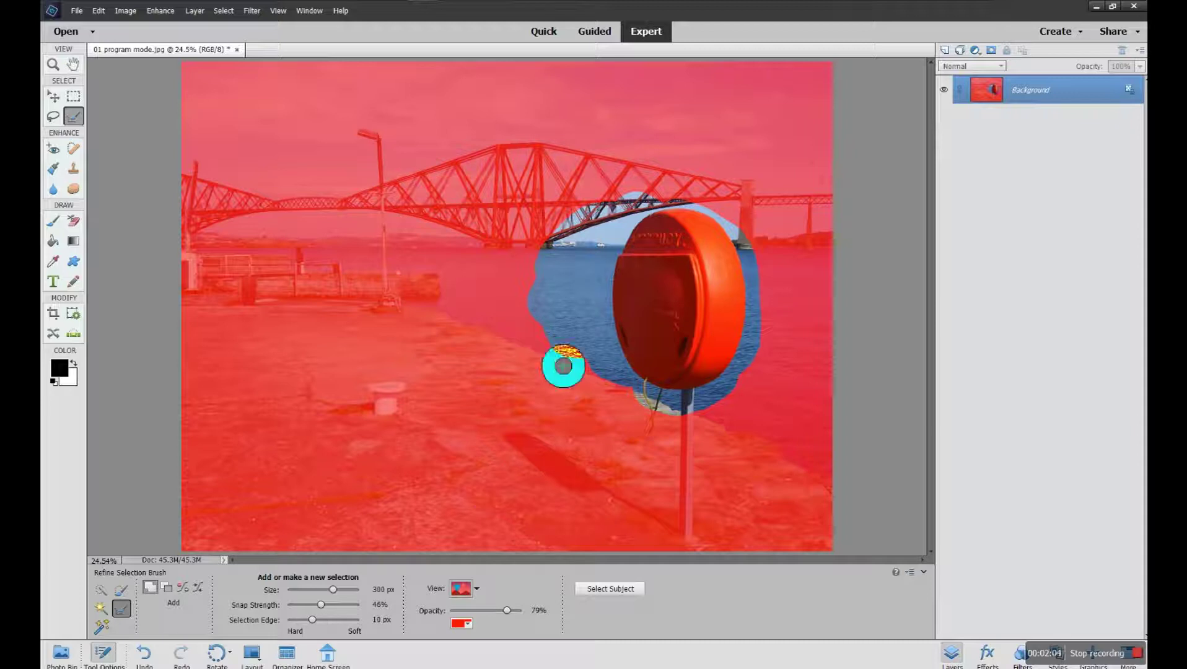
{"action": "left_click", "coordinate": [572, 297]}
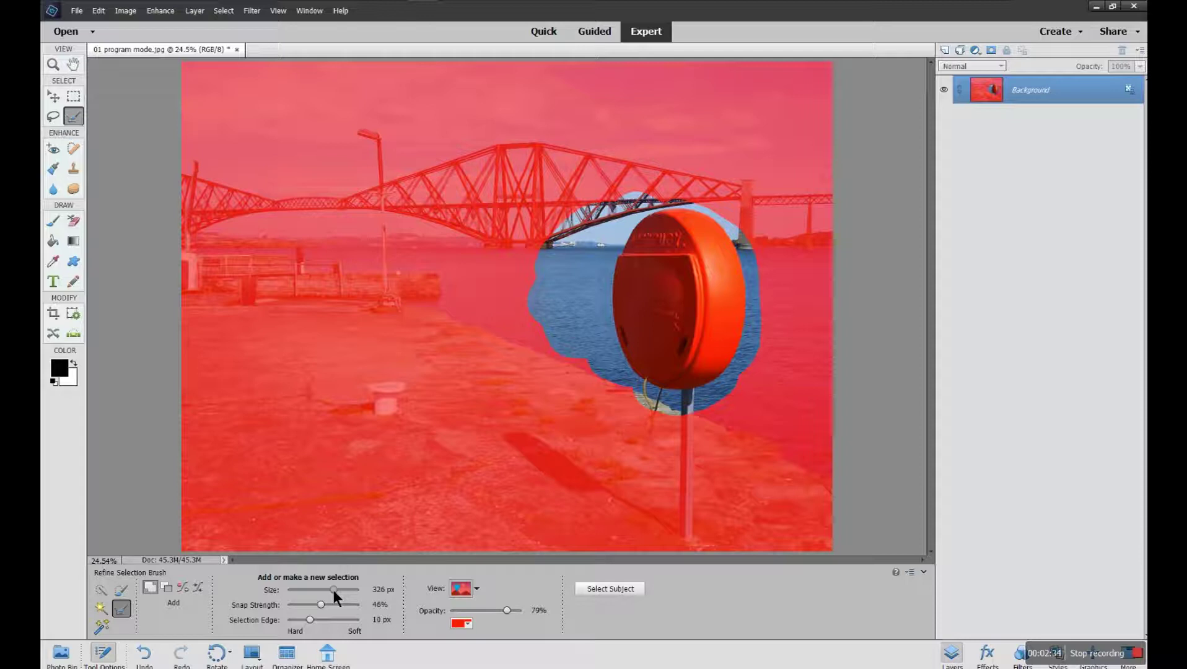
Set the brush size to 245 px and the selection edge to 12 px.
{"action": "left_click_drag", "start_coordinate": [332, 589], "coordinate": [332, 593]}
{"action": "mouse_move", "coordinate": [317, 621]}
{"action": "left_mouse_down"}
{"action": "mouse_move", "coordinate": [304, 619]}
{"action": "mouse_move", "coordinate": [324, 619]}
{"action": "left_mouse_up"}
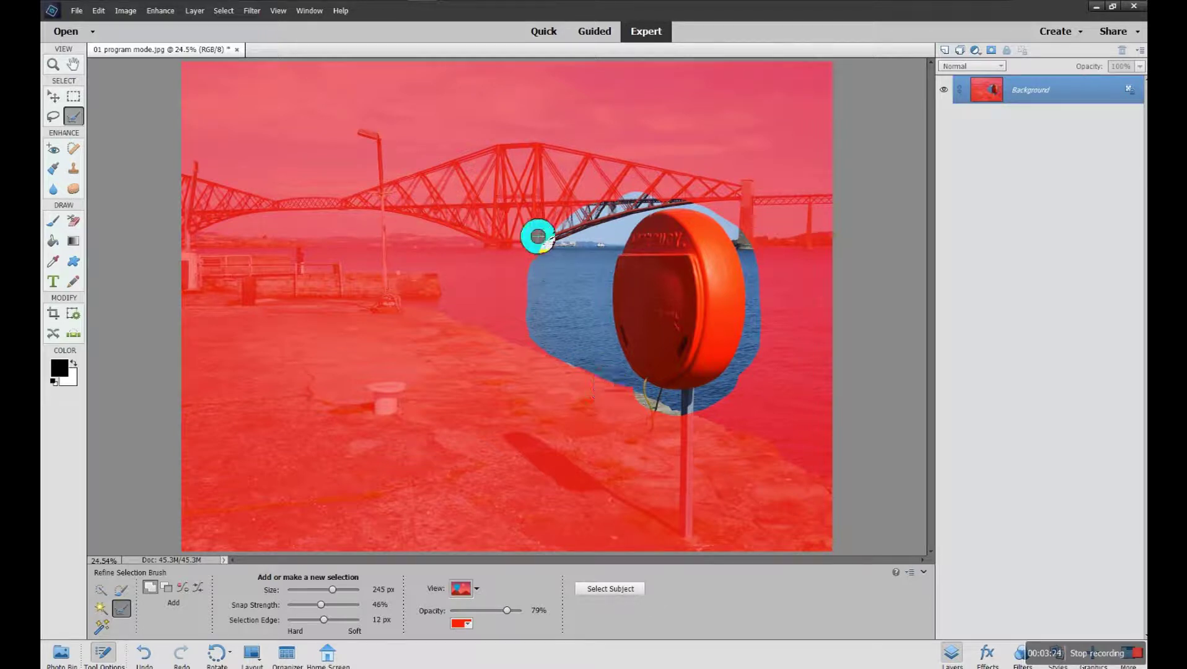
Try green, yellow, blue and pastel green as overlay colours, and return the overlay to red.
{"action": "left_click", "coordinate": [465, 624]}
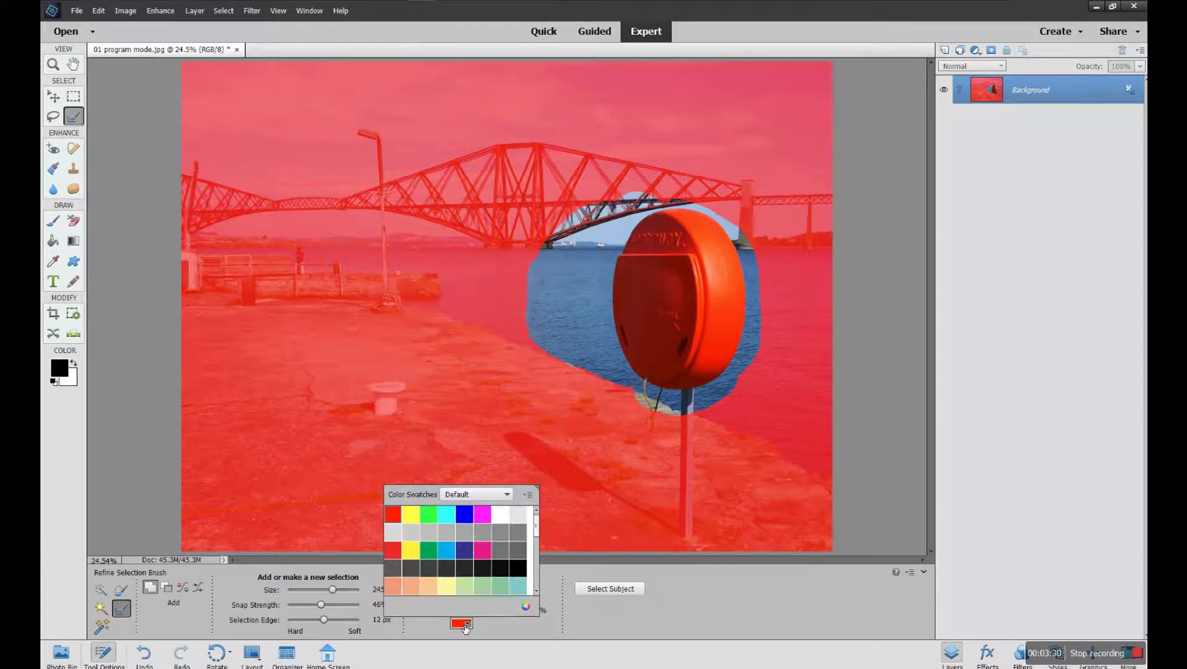
{"action": "left_click", "coordinate": [432, 522]}
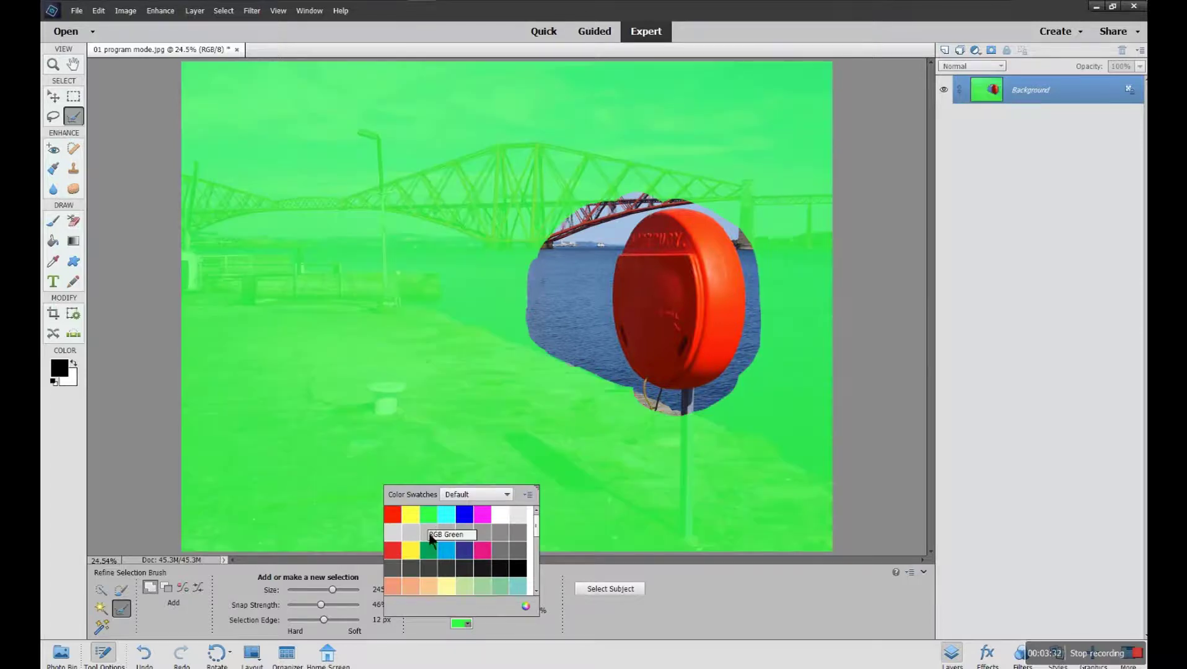
{"action": "left_click", "coordinate": [416, 553]}
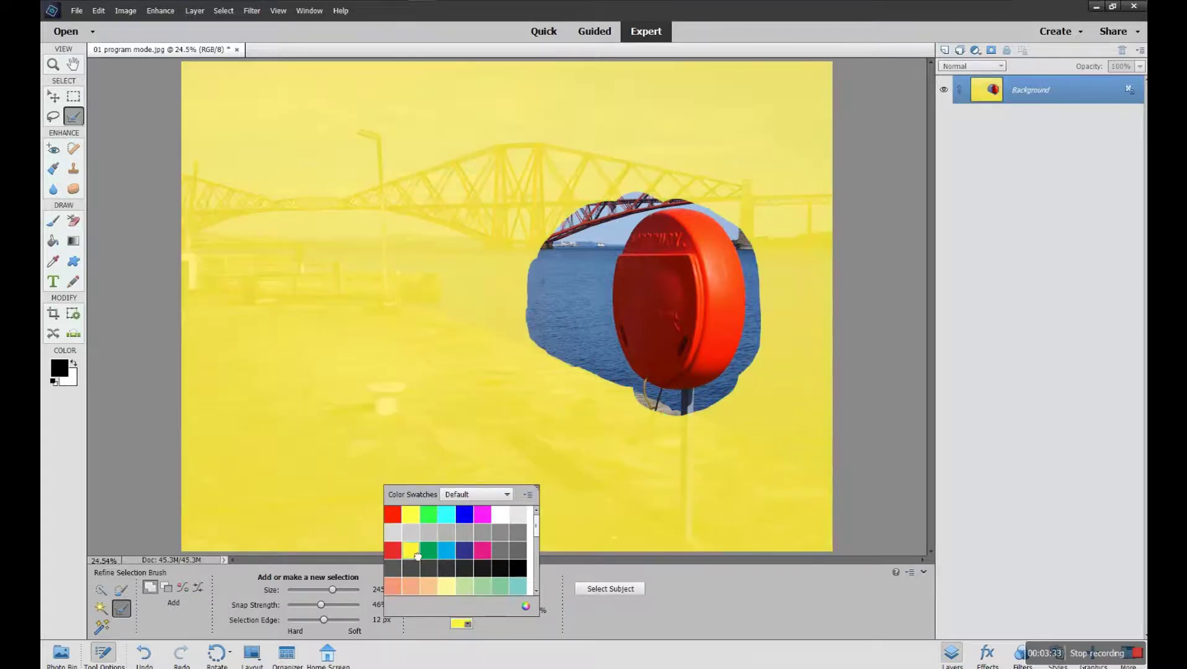
{"action": "left_click", "coordinate": [465, 552]}
{"action": "left_click", "coordinate": [493, 587]}
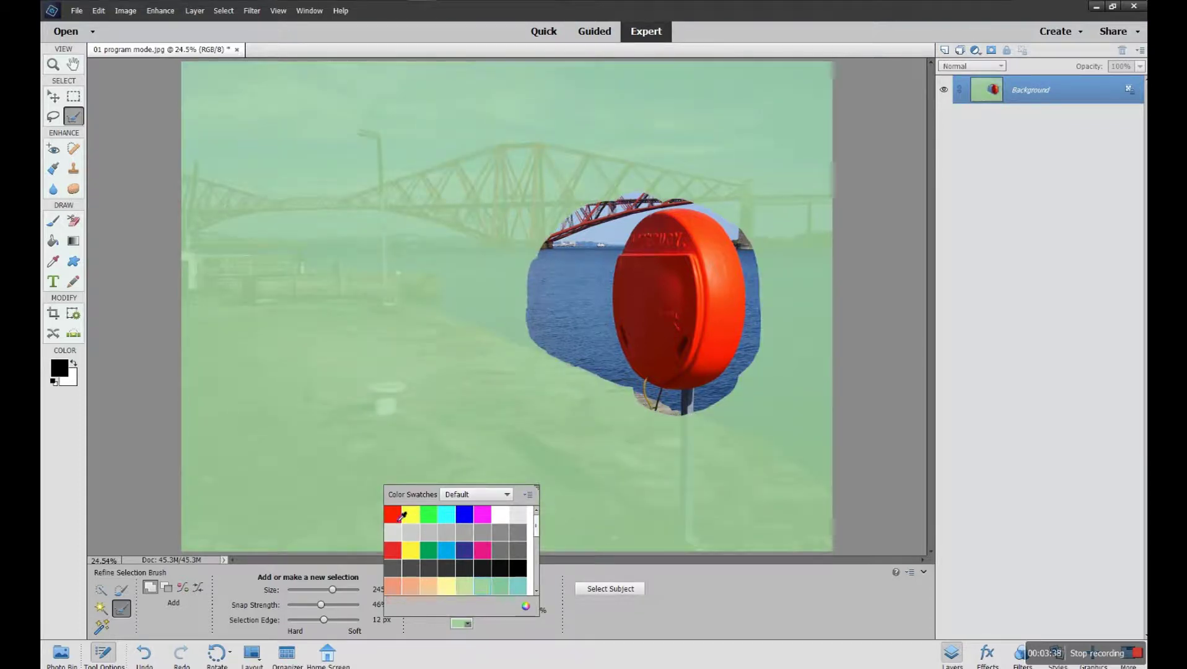
{"action": "left_click", "coordinate": [399, 517]}
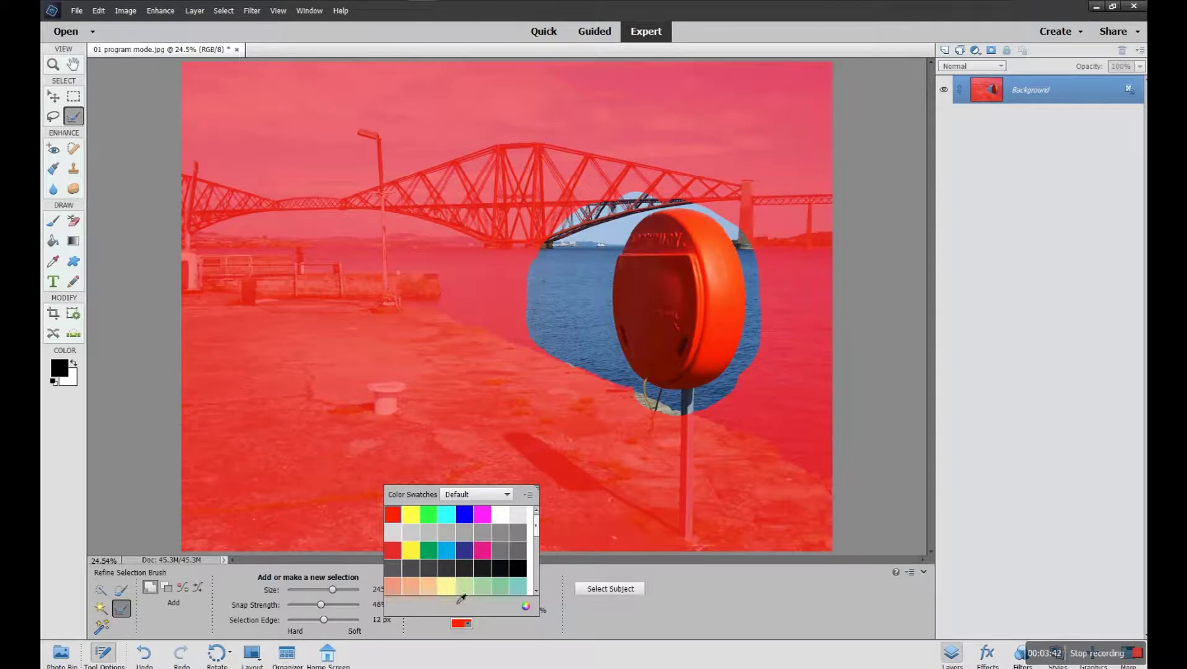
{"action": "left_click", "coordinate": [551, 579]}
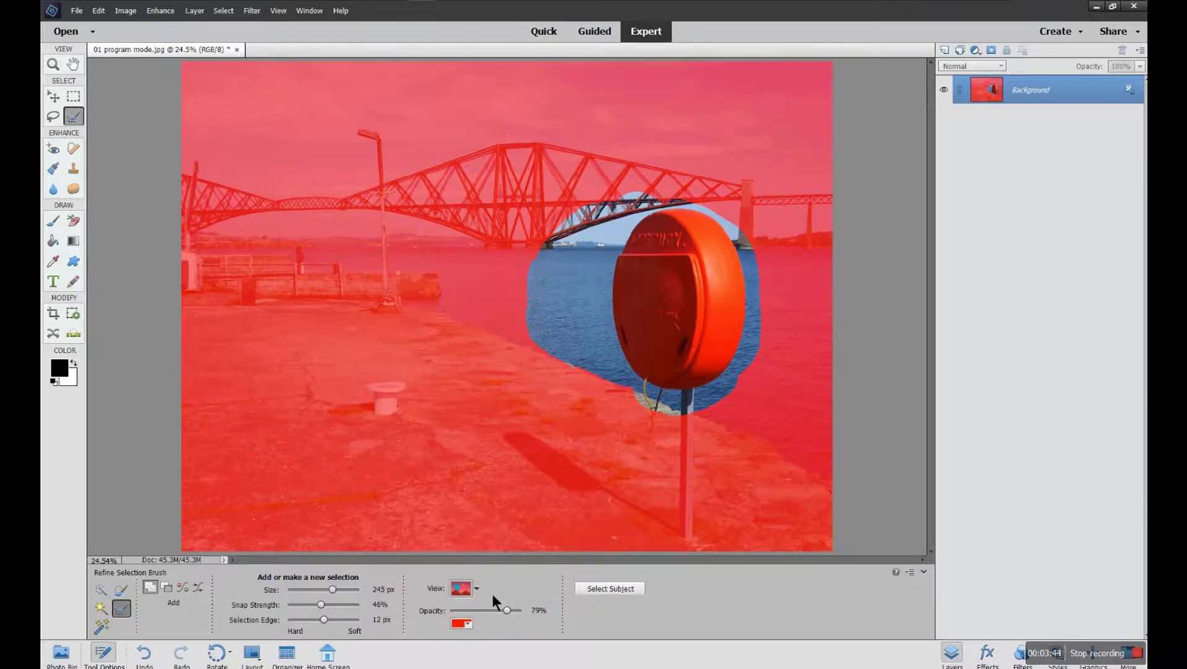
Set the overlay opacity to 83% and switch the selection view to On Black.
{"action": "mouse_move", "coordinate": [513, 611]}
{"action": "left_mouse_down"}
{"action": "mouse_move", "coordinate": [471, 611]}
{"action": "mouse_move", "coordinate": [496, 614]}
{"action": "left_mouse_up"}
{"action": "left_click", "coordinate": [474, 589]}
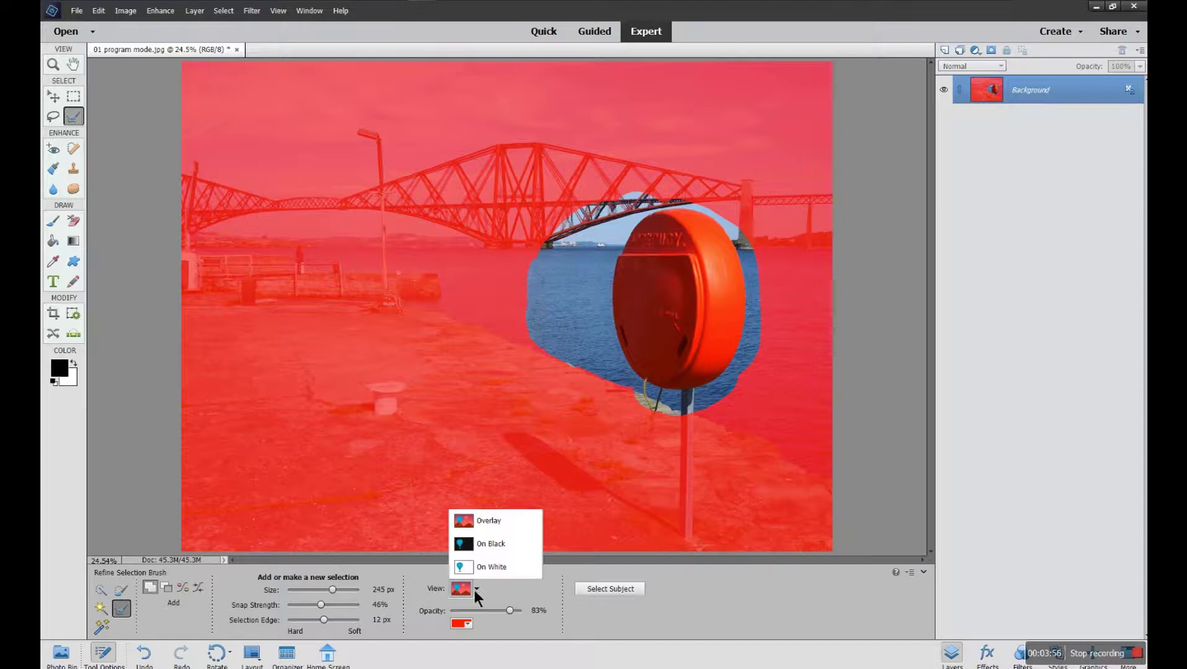
{"action": "left_click", "coordinate": [492, 547]}
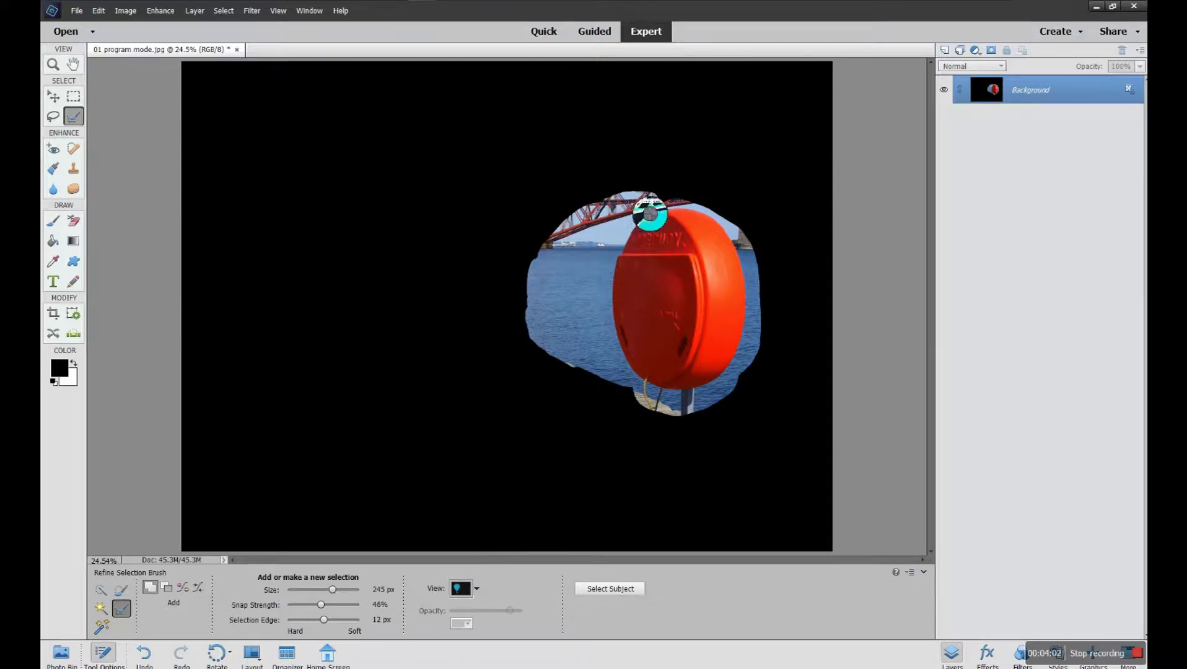
Extend the selection over the bridge girders above the lifebuoy housing and the stone quay edge below it.
{"action": "left_click_drag", "start_coordinate": [643, 212], "coordinate": [676, 207]}
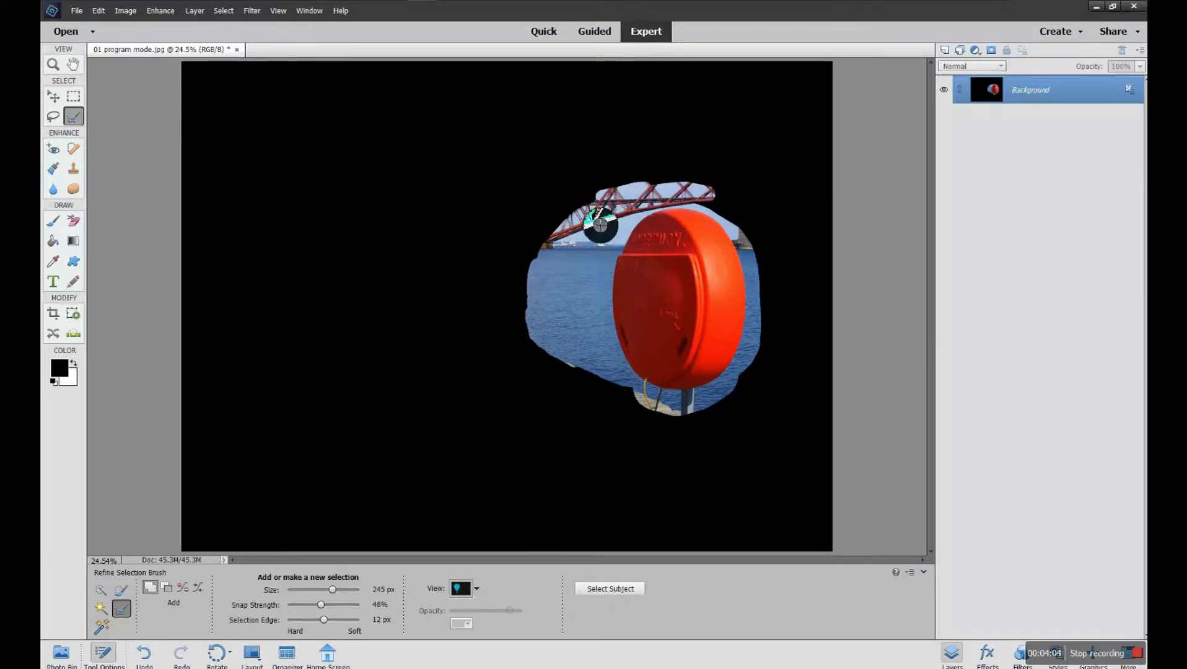
{"action": "mouse_move", "coordinate": [654, 405]}
{"action": "left_mouse_down"}
{"action": "mouse_move", "coordinate": [584, 370]}
{"action": "mouse_move", "coordinate": [681, 414]}
{"action": "left_mouse_up"}
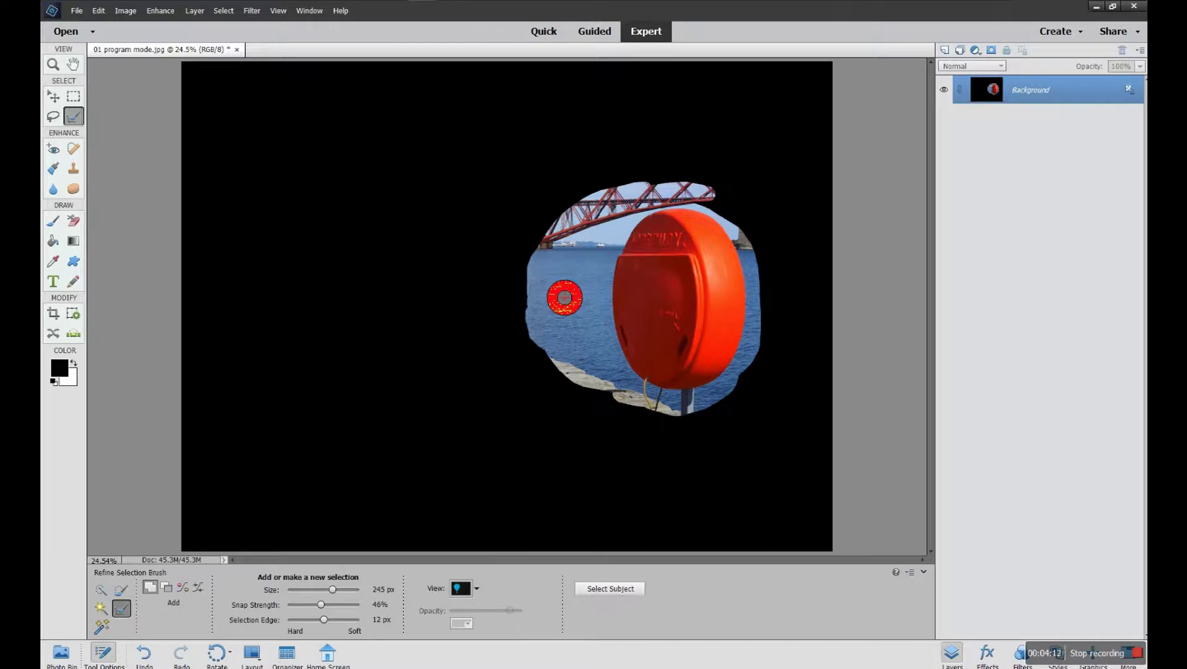
Subtract zigzag strokes across the water and the lifebuoy housing, and paint most of that area back into the selection.
{"action": "key", "text": "alt"}
{"action": "mouse_move", "coordinate": [562, 279]}
{"action": "left_mouse_down"}
{"action": "mouse_move", "coordinate": [534, 320]}
{"action": "mouse_move", "coordinate": [553, 291]}
{"action": "mouse_move", "coordinate": [559, 380]}
{"action": "mouse_move", "coordinate": [564, 295]}
{"action": "mouse_move", "coordinate": [569, 329]}
{"action": "mouse_move", "coordinate": [578, 292]}
{"action": "mouse_move", "coordinate": [611, 306]}
{"action": "mouse_move", "coordinate": [636, 294]}
{"action": "mouse_move", "coordinate": [651, 328]}
{"action": "left_mouse_up"}
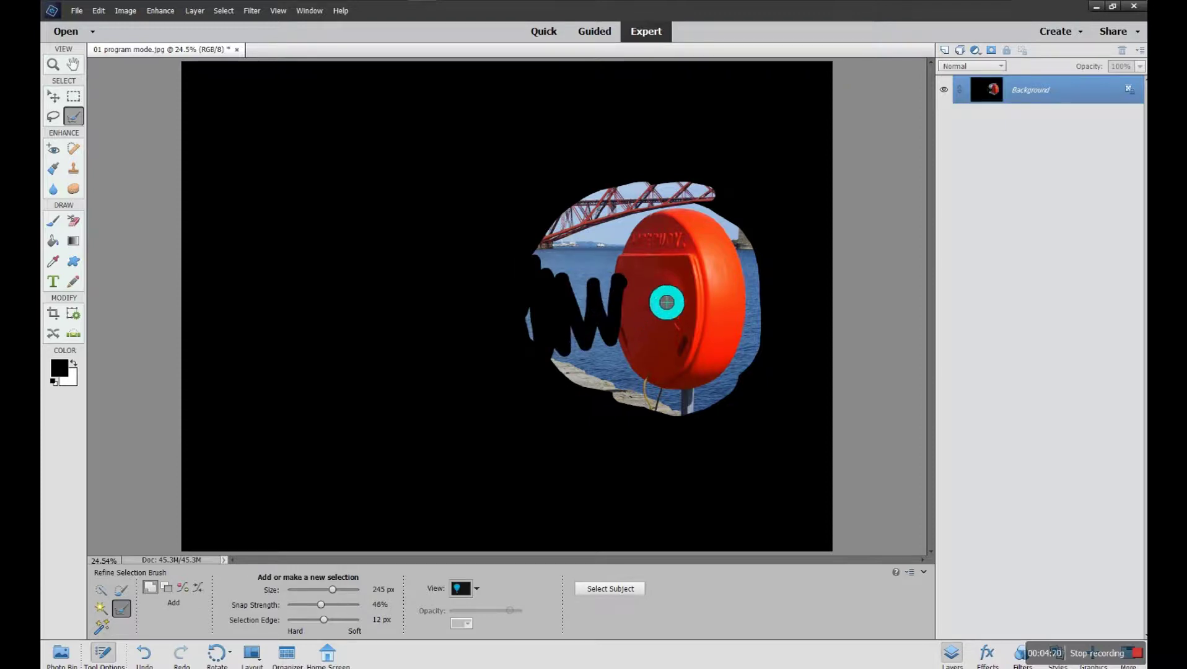
{"action": "mouse_move", "coordinate": [643, 339]}
{"action": "left_mouse_down"}
{"action": "mouse_move", "coordinate": [632, 288]}
{"action": "mouse_move", "coordinate": [627, 361]}
{"action": "mouse_move", "coordinate": [627, 337]}
{"action": "mouse_move", "coordinate": [636, 369]}
{"action": "mouse_move", "coordinate": [645, 332]}
{"action": "mouse_move", "coordinate": [630, 305]}
{"action": "mouse_move", "coordinate": [632, 332]}
{"action": "mouse_move", "coordinate": [665, 367]}
{"action": "mouse_move", "coordinate": [622, 349]}
{"action": "mouse_move", "coordinate": [657, 367]}
{"action": "mouse_move", "coordinate": [594, 283]}
{"action": "mouse_move", "coordinate": [617, 309]}
{"action": "mouse_move", "coordinate": [611, 361]}
{"action": "mouse_move", "coordinate": [600, 332]}
{"action": "mouse_move", "coordinate": [604, 372]}
{"action": "mouse_move", "coordinate": [588, 301]}
{"action": "mouse_move", "coordinate": [577, 357]}
{"action": "mouse_move", "coordinate": [552, 283]}
{"action": "mouse_move", "coordinate": [587, 362]}
{"action": "mouse_move", "coordinate": [578, 321]}
{"action": "mouse_move", "coordinate": [584, 344]}
{"action": "mouse_move", "coordinate": [585, 329]}
{"action": "mouse_move", "coordinate": [599, 346]}
{"action": "mouse_move", "coordinate": [596, 279]}
{"action": "mouse_move", "coordinate": [602, 323]}
{"action": "mouse_move", "coordinate": [624, 336]}
{"action": "mouse_move", "coordinate": [627, 300]}
{"action": "mouse_move", "coordinate": [638, 337]}
{"action": "mouse_move", "coordinate": [661, 283]}
{"action": "mouse_move", "coordinate": [693, 327]}
{"action": "left_mouse_up"}
{"action": "key", "text": "alt"}
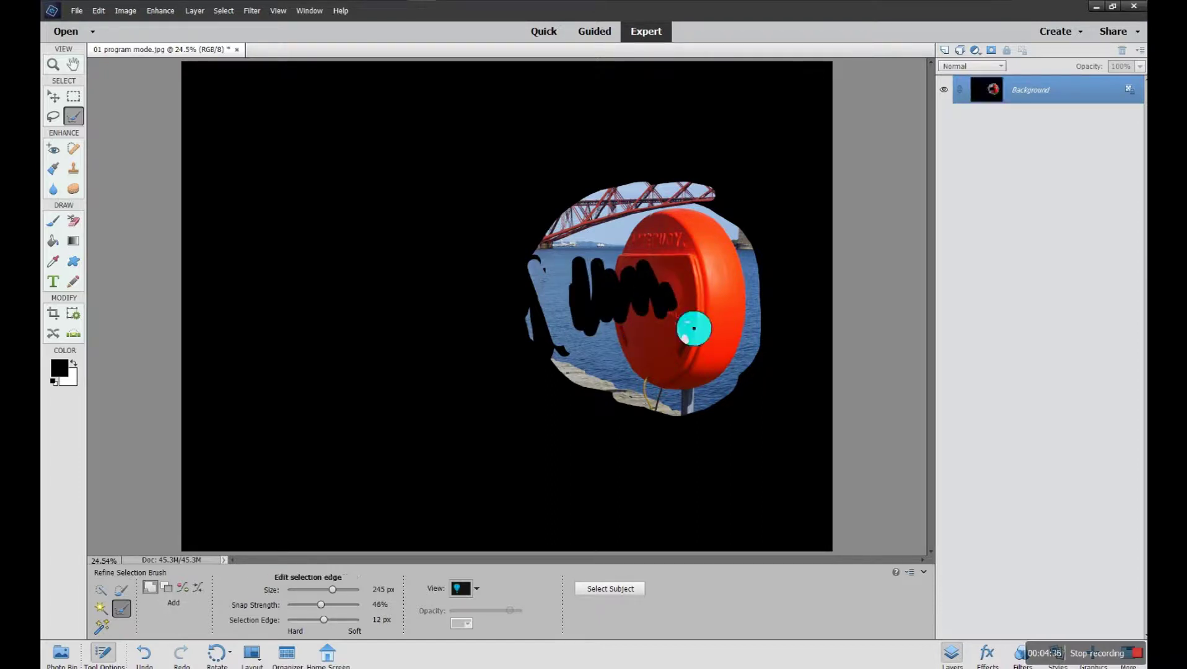
{"action": "mouse_move", "coordinate": [692, 323]}
{"action": "left_mouse_down"}
{"action": "mouse_move", "coordinate": [668, 288]}
{"action": "mouse_move", "coordinate": [689, 344]}
{"action": "mouse_move", "coordinate": [648, 263]}
{"action": "mouse_move", "coordinate": [664, 297]}
{"action": "mouse_move", "coordinate": [635, 275]}
{"action": "mouse_move", "coordinate": [660, 330]}
{"action": "mouse_move", "coordinate": [625, 307]}
{"action": "mouse_move", "coordinate": [625, 335]}
{"action": "mouse_move", "coordinate": [602, 298]}
{"action": "mouse_move", "coordinate": [606, 340]}
{"action": "mouse_move", "coordinate": [600, 276]}
{"action": "mouse_move", "coordinate": [590, 333]}
{"action": "mouse_move", "coordinate": [591, 281]}
{"action": "mouse_move", "coordinate": [616, 360]}
{"action": "mouse_move", "coordinate": [586, 342]}
{"action": "mouse_move", "coordinate": [633, 321]}
{"action": "mouse_move", "coordinate": [618, 284]}
{"action": "left_mouse_up"}
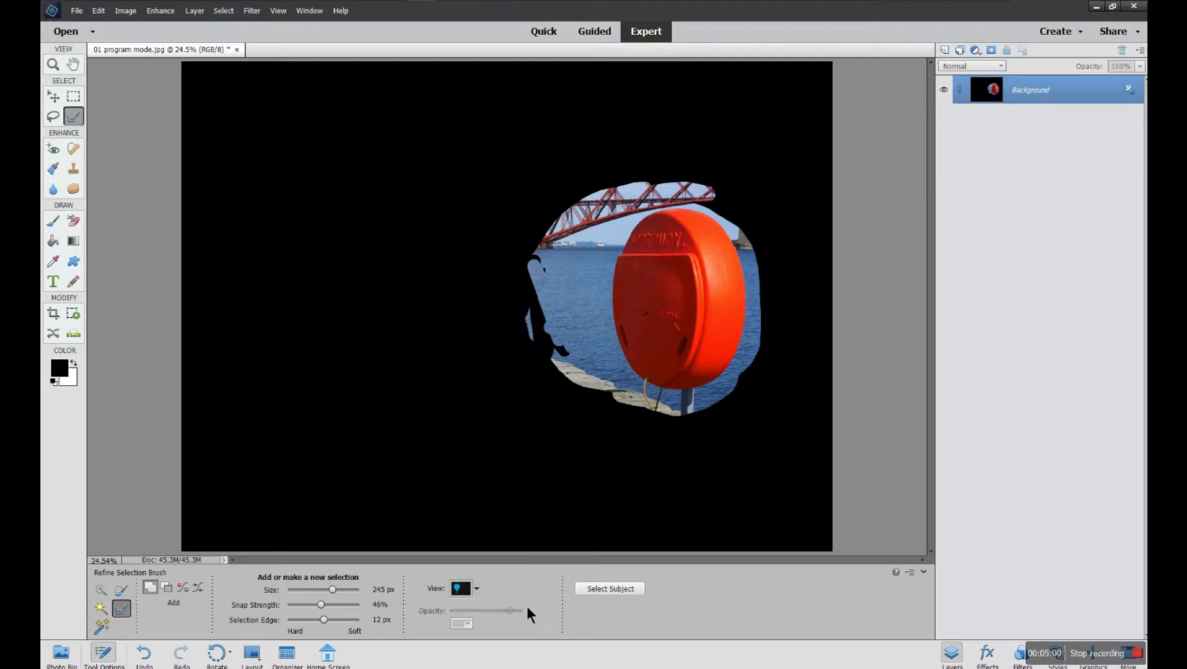
Check the selection outline with the Quick Selection tool, and return to the Refine Selection Brush in Push mode with the Overlay view.
{"action": "left_click", "coordinate": [99, 591]}
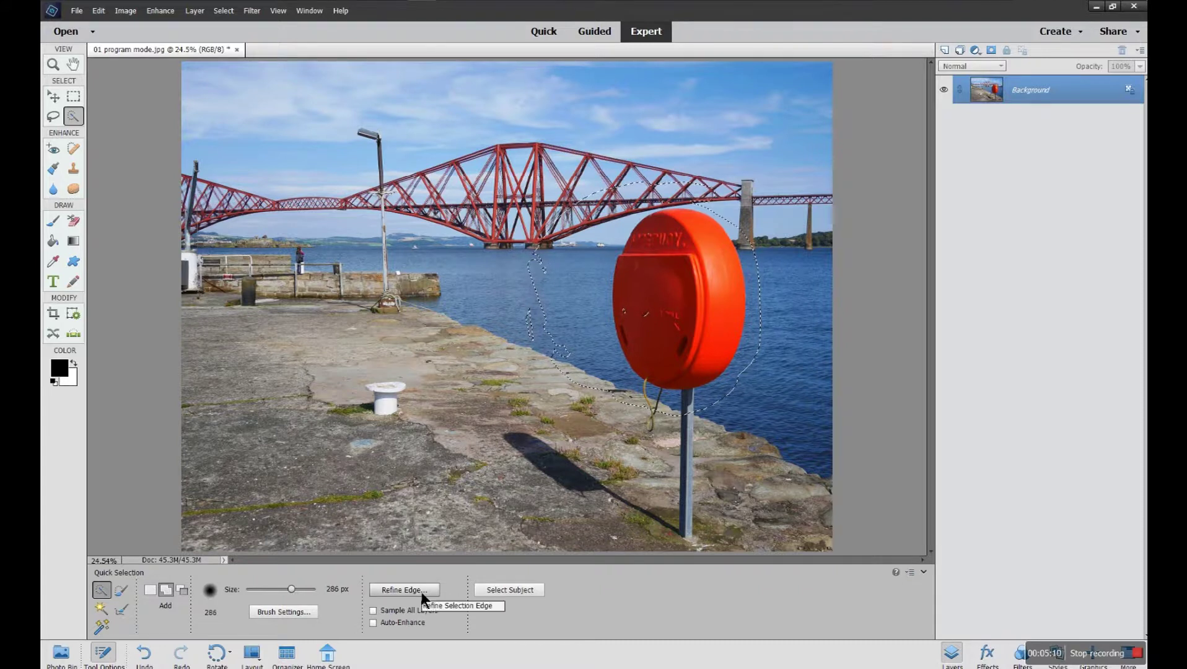
{"action": "left_click", "coordinate": [116, 610]}
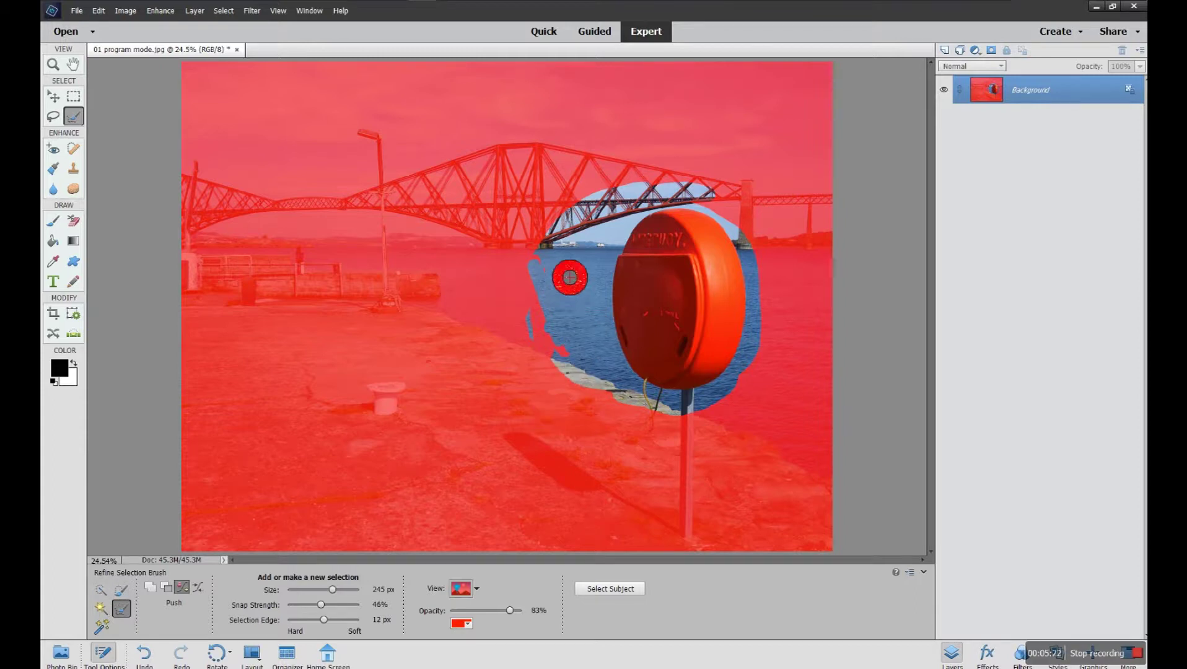
{"action": "key", "text": "alt"}
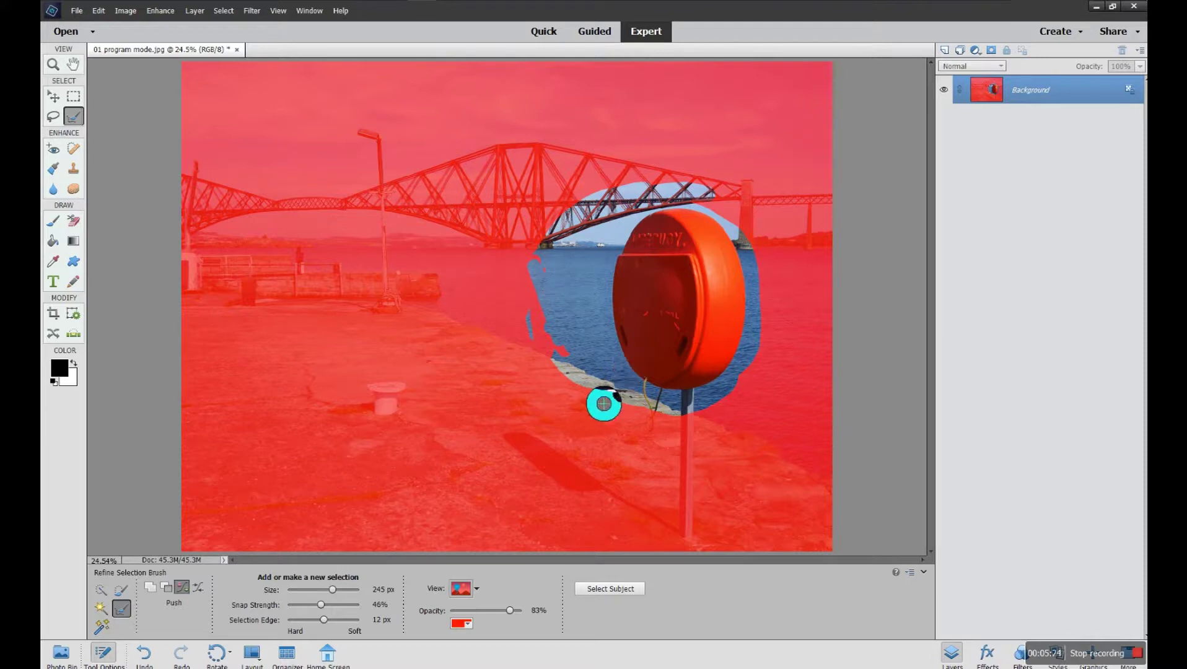